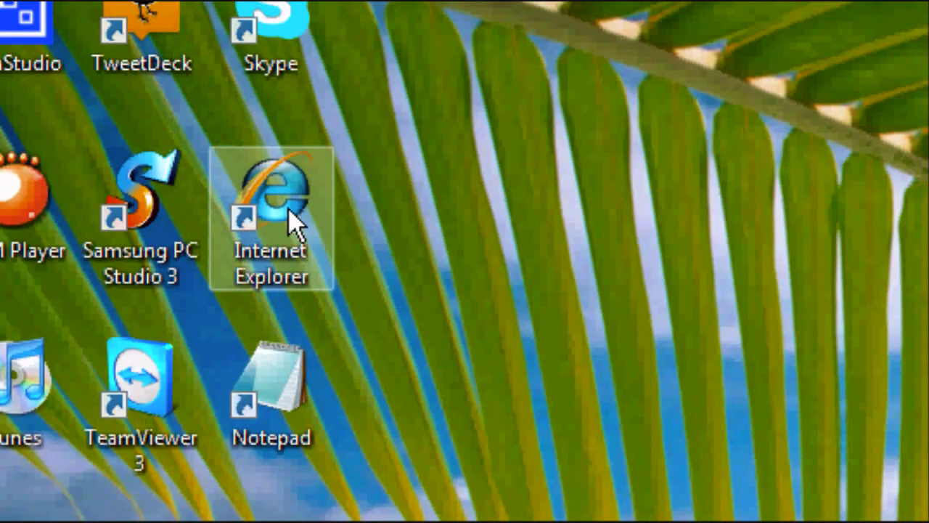
# - Launch Internet Explorer and enter 'ubuntu' in the Google search box
pyautogui.doubleClick(284, 206)
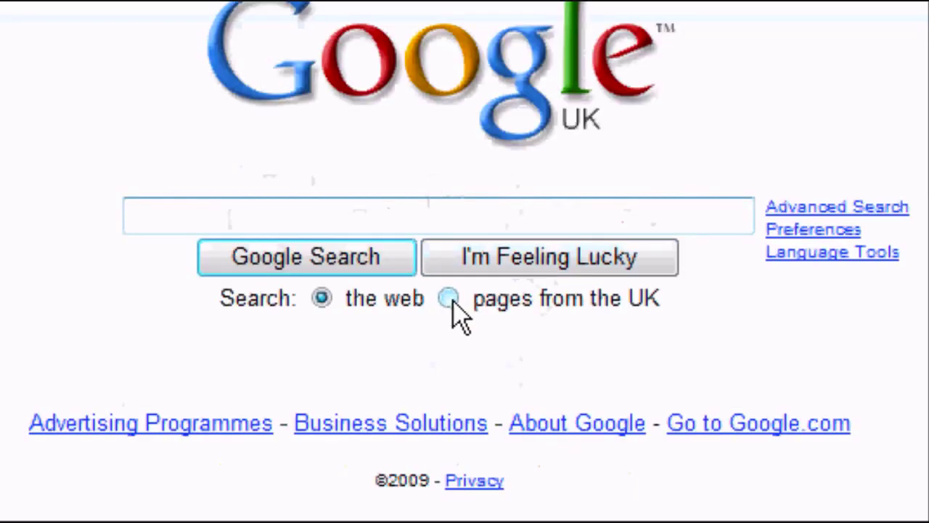
pyautogui.write('ubunt')
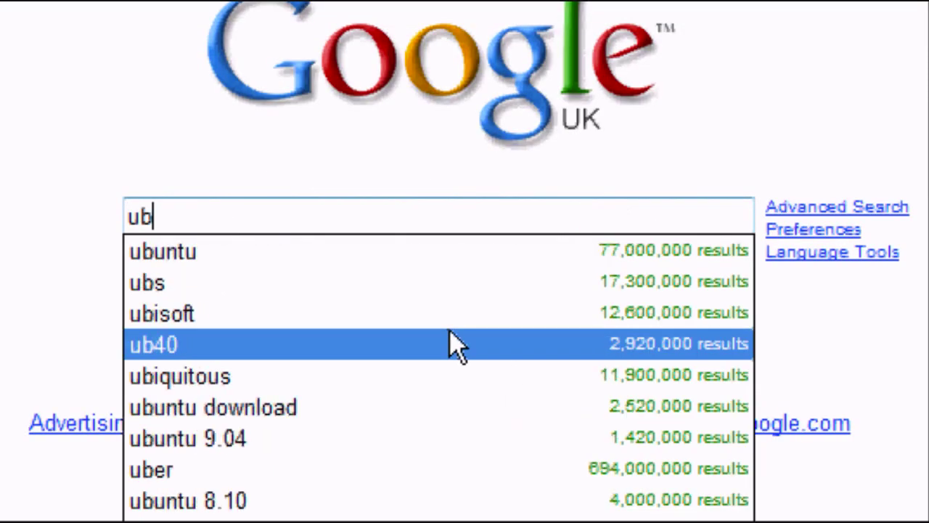
pyautogui.write('u')
pyautogui.click(69, 253)
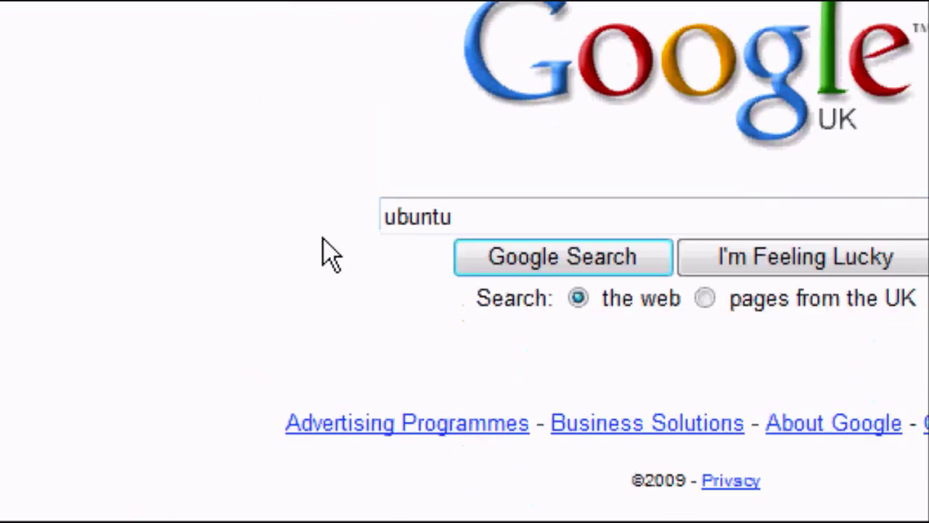
# - Search for ubuntu, then go from the Ubuntu home page through Get Ubuntu to Request free CDs
pyautogui.click(518, 256)
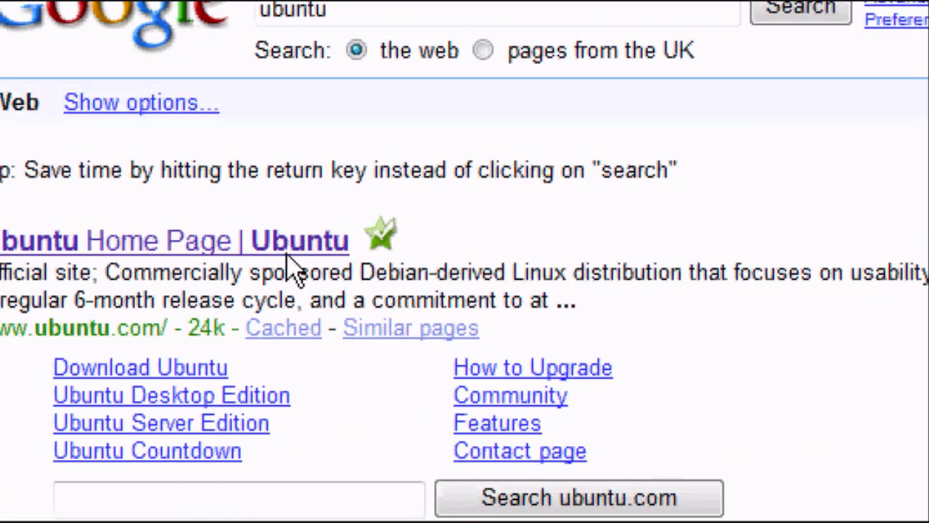
pyautogui.click(182, 252)
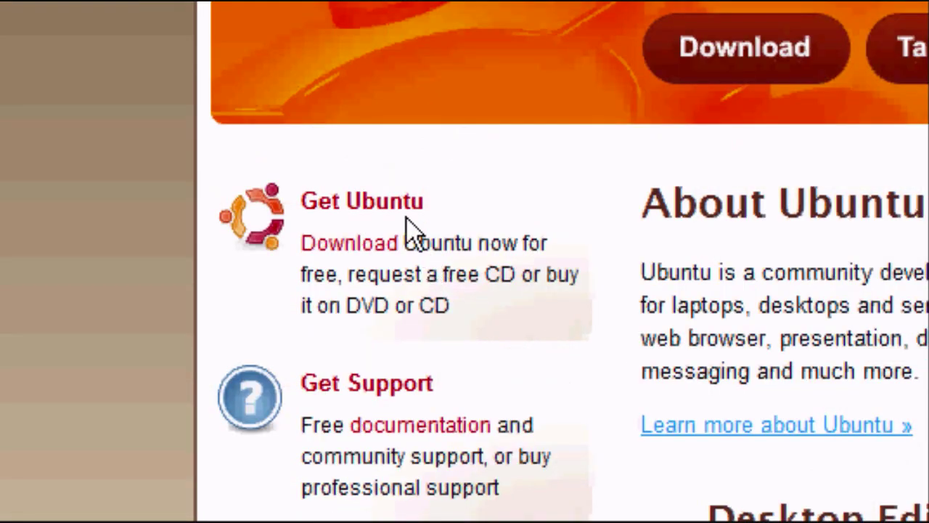
pyautogui.click(375, 201)
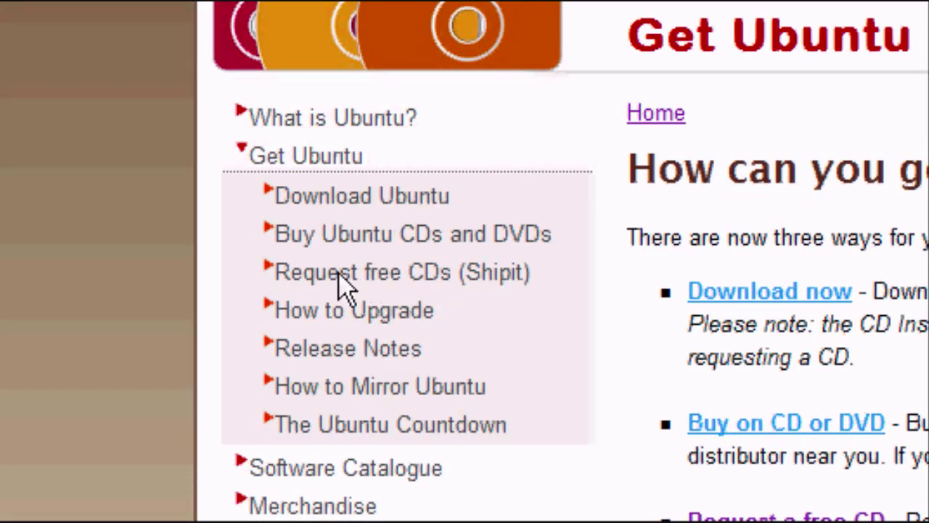
pyautogui.click(502, 282)
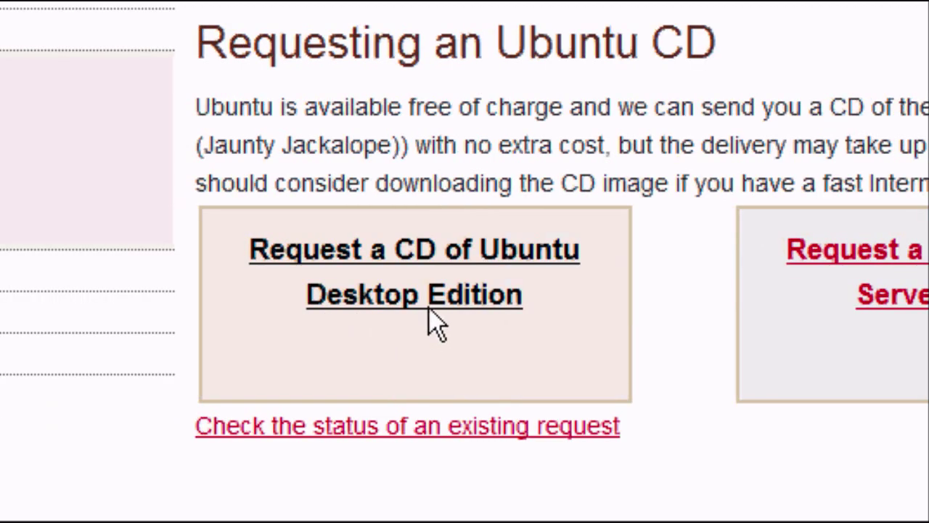
# - Request an Ubuntu Desktop Edition CD, create a new account, and submit your Gmail address
pyautogui.click(429, 290)
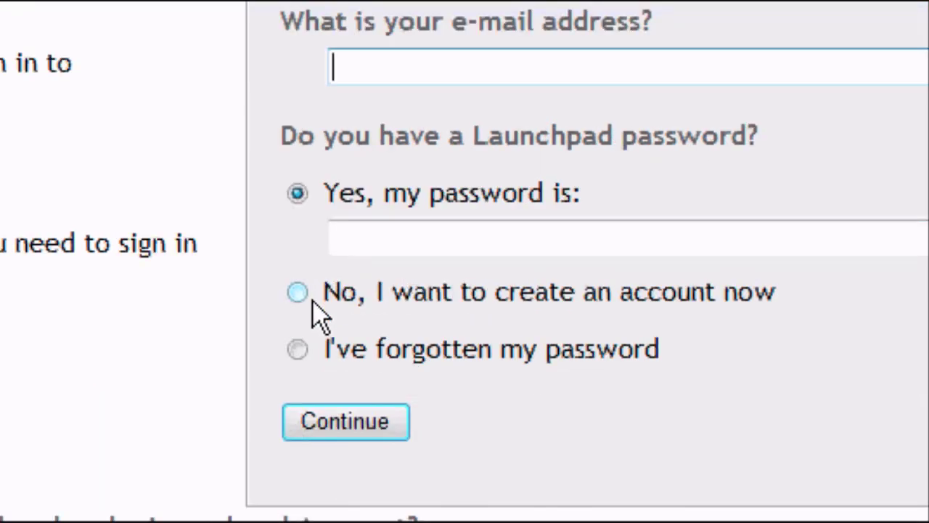
pyautogui.click(314, 300)
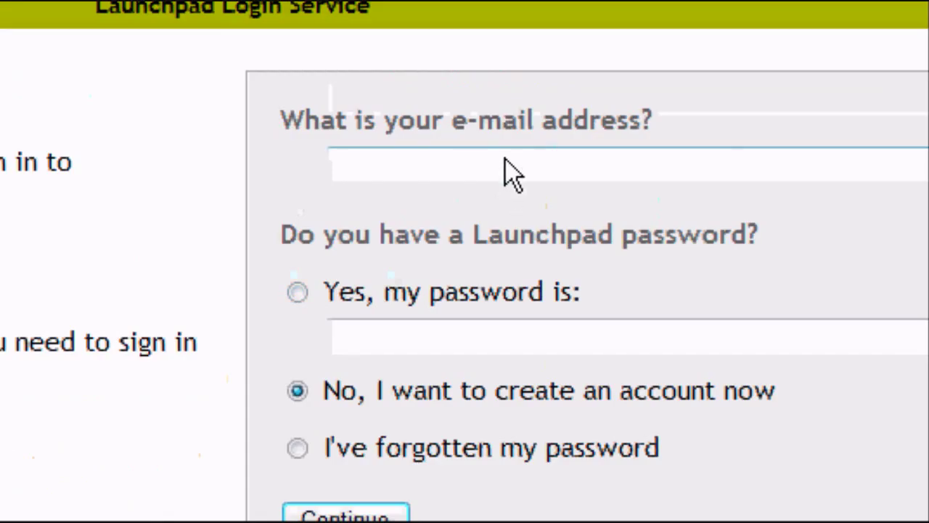
pyautogui.click(512, 173)
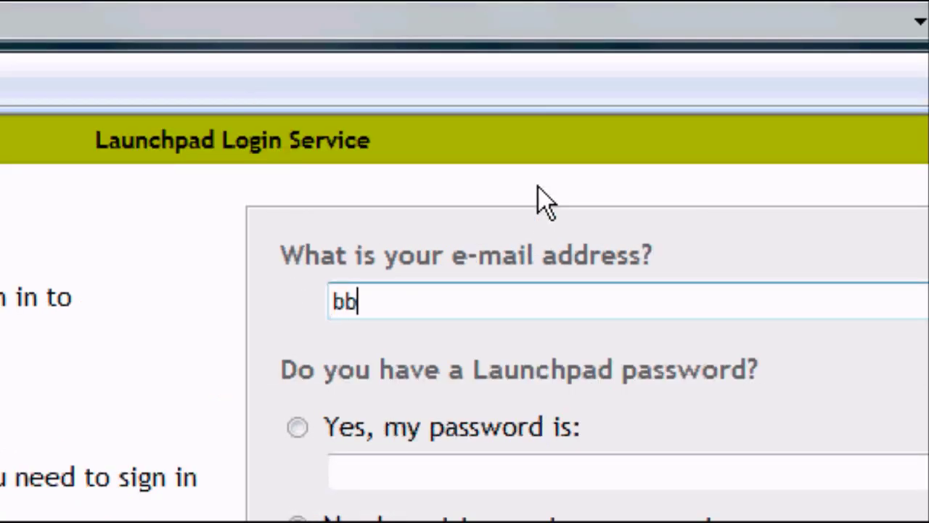
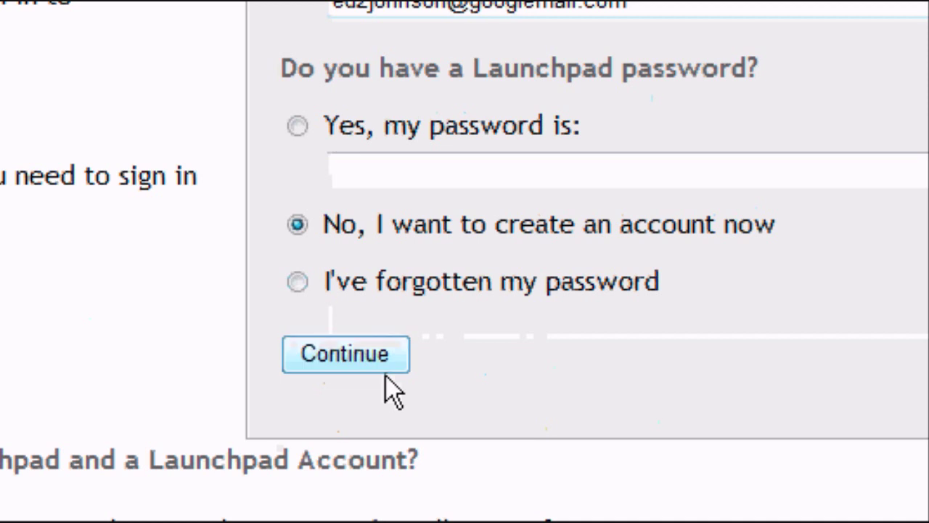
pyautogui.click(386, 371)
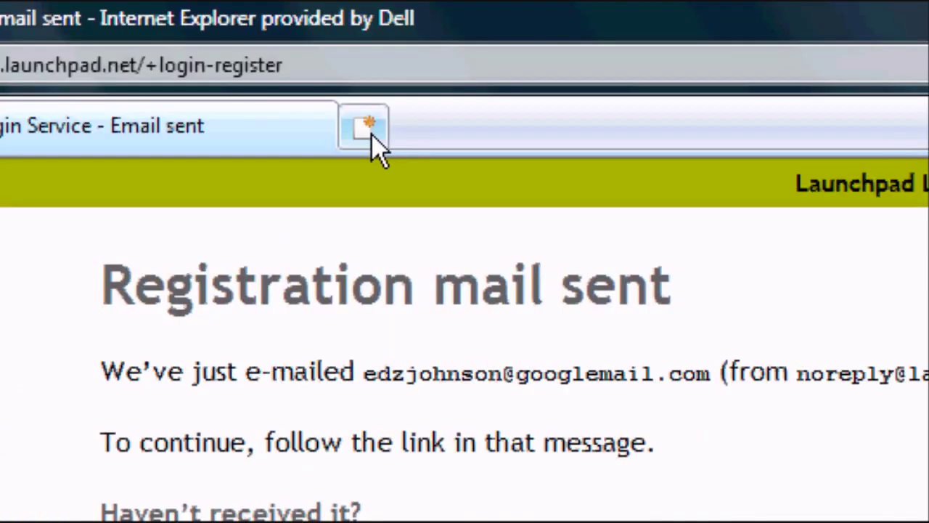
# - Load google.com in a new tab and go to Google Mail
pyautogui.click(370, 130)
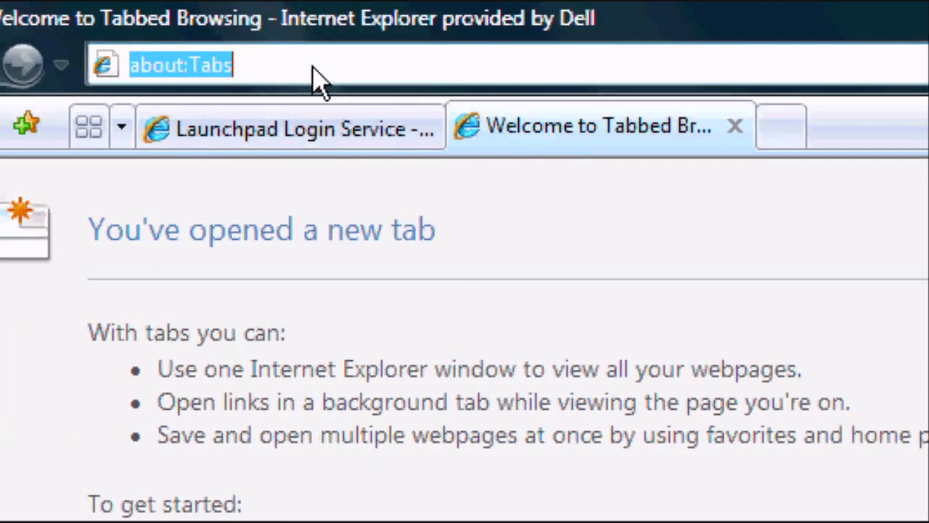
pyautogui.write('gogole')
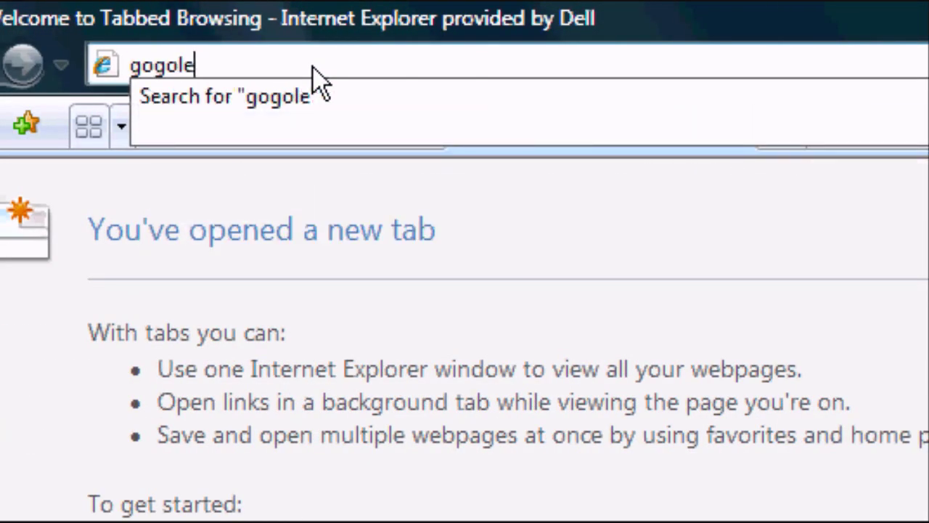
pyautogui.press('BackSpace')
pyautogui.write('oo')
pyautogui.press('BackSpace')
pyautogui.write('gle.')
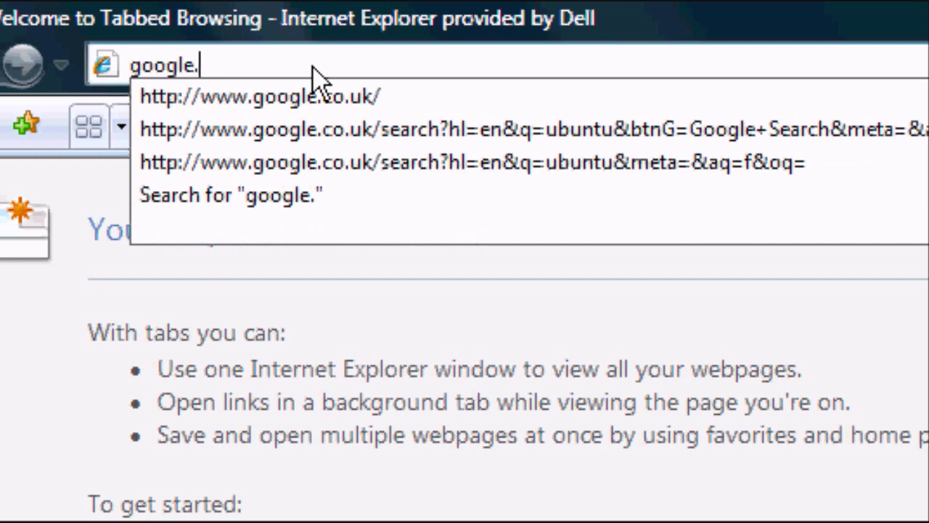
pyautogui.write('com')
pyautogui.press('Return')
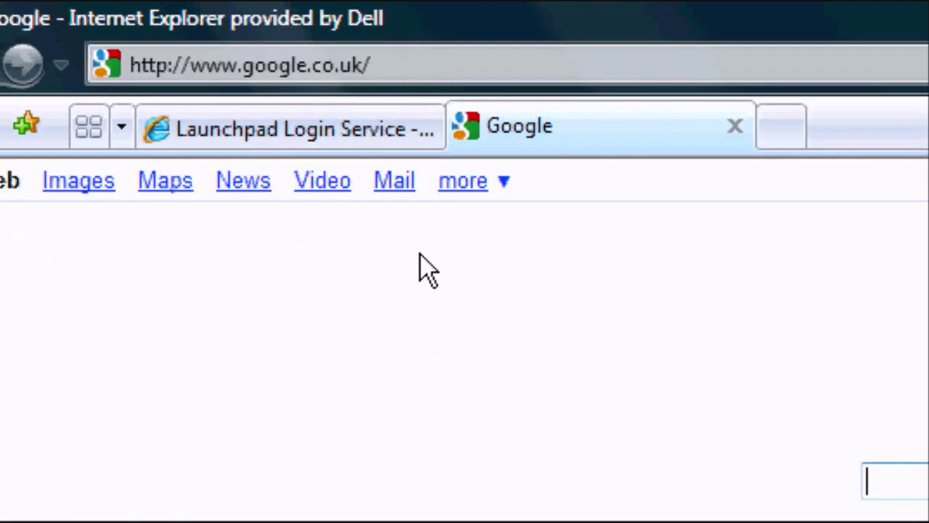
pyautogui.click(393, 182)
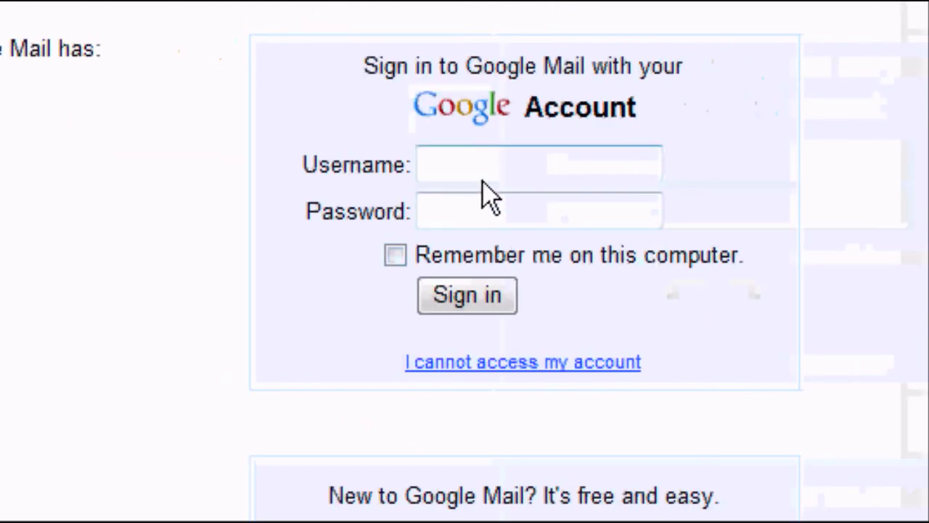
# - Sign in to Gmail with the account username and password
pyautogui.click(726, 175)
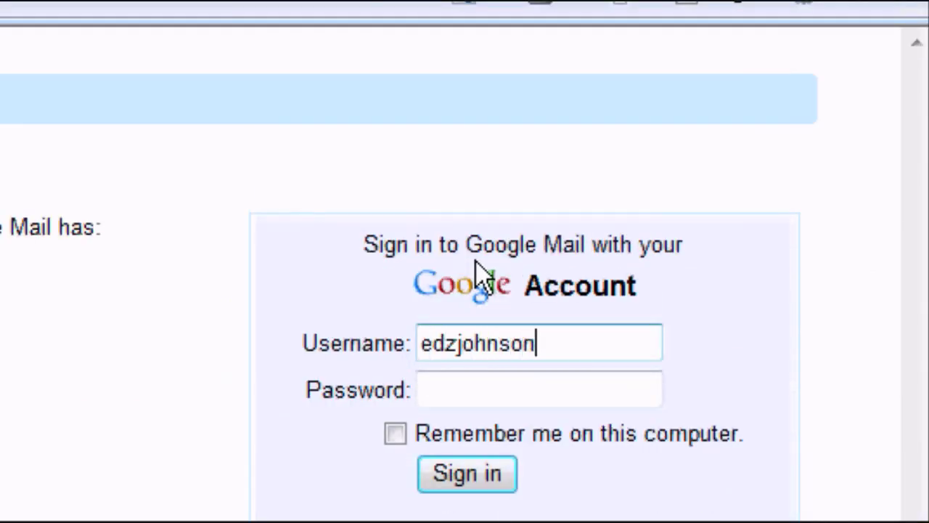
pyautogui.press('Tab')
pyautogui.write('••••')
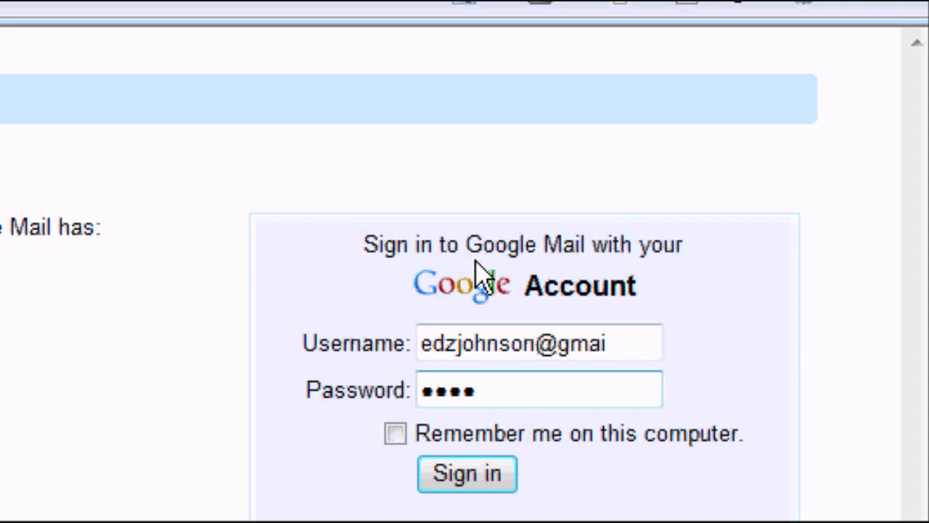
pyautogui.click(617, 335)
pyautogui.write('l.com')
pyautogui.press('Tab')
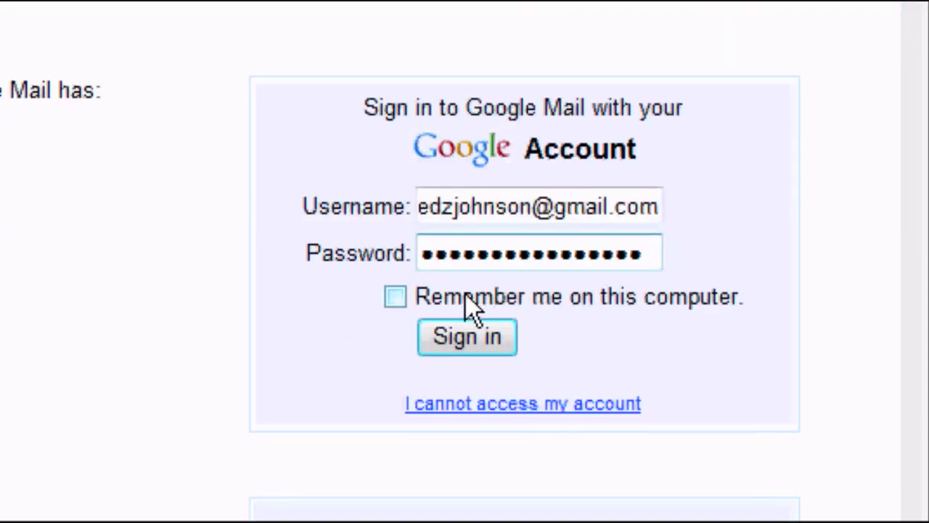
pyautogui.click(453, 340)
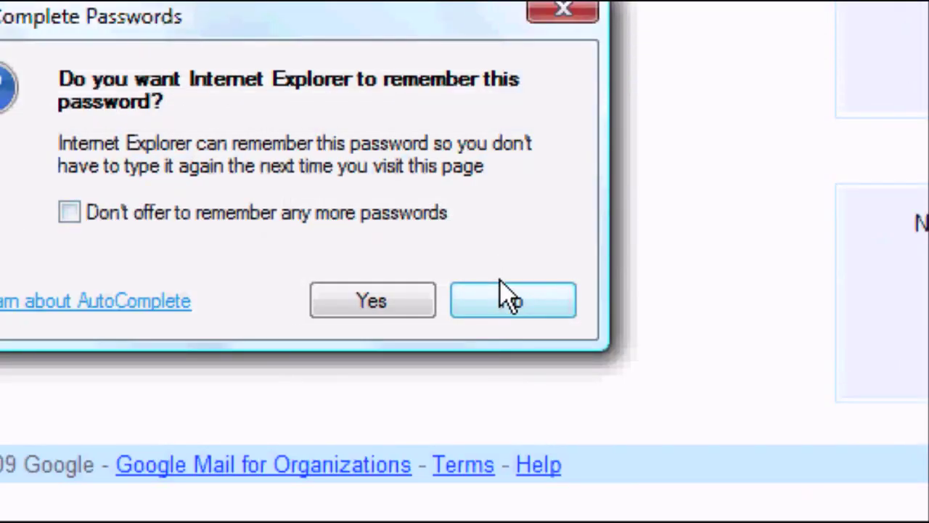
# - Decline saving the password, open the Finish your registration email and follow its link
pyautogui.click(508, 299)
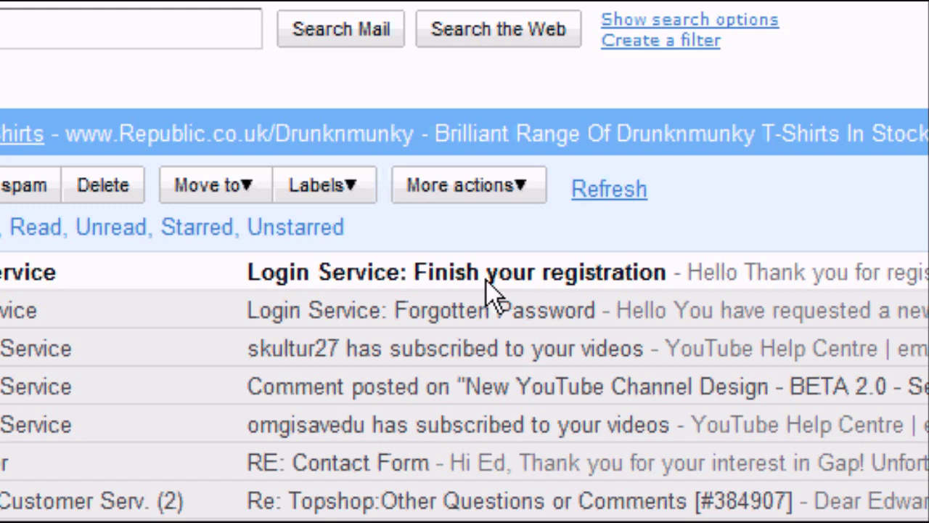
pyautogui.click(487, 290)
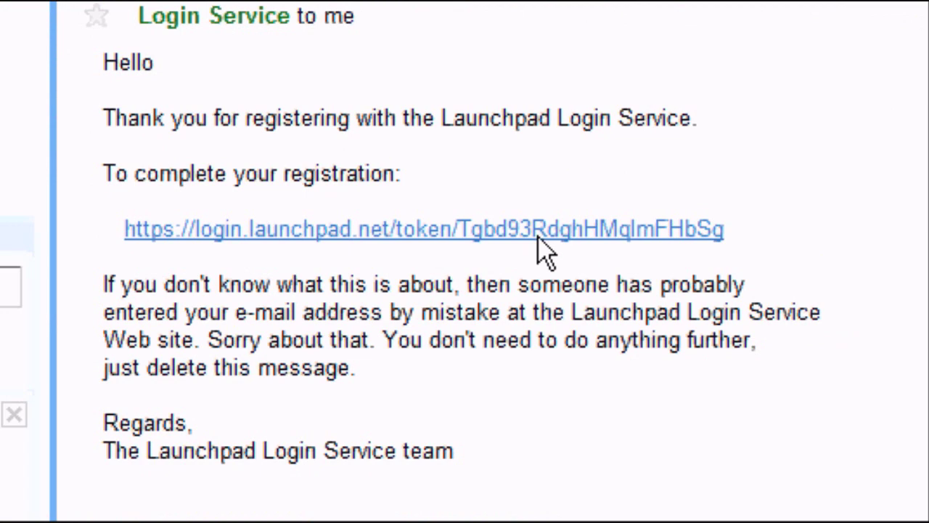
pyautogui.click(539, 237)
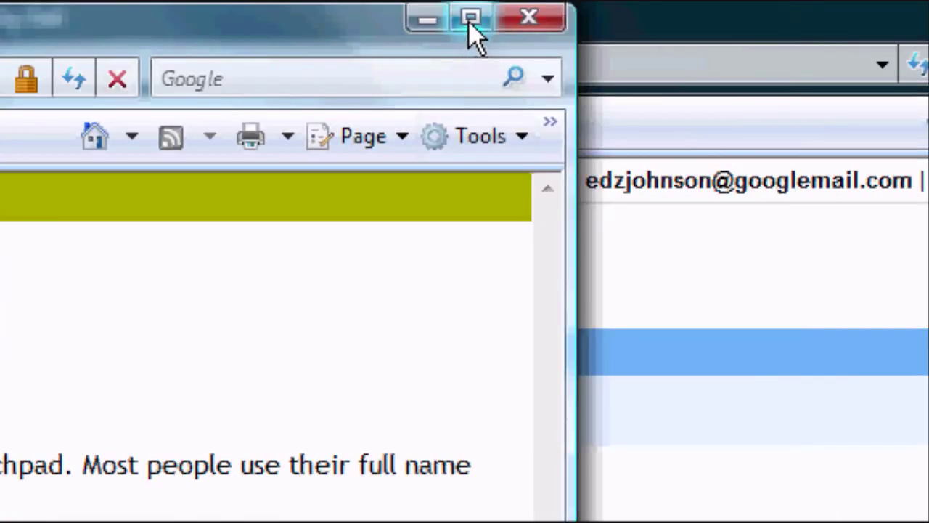
# - Maximize the window, enter the display name, hide email addresses, set and confirm the password, then submit
pyautogui.click(469, 22)
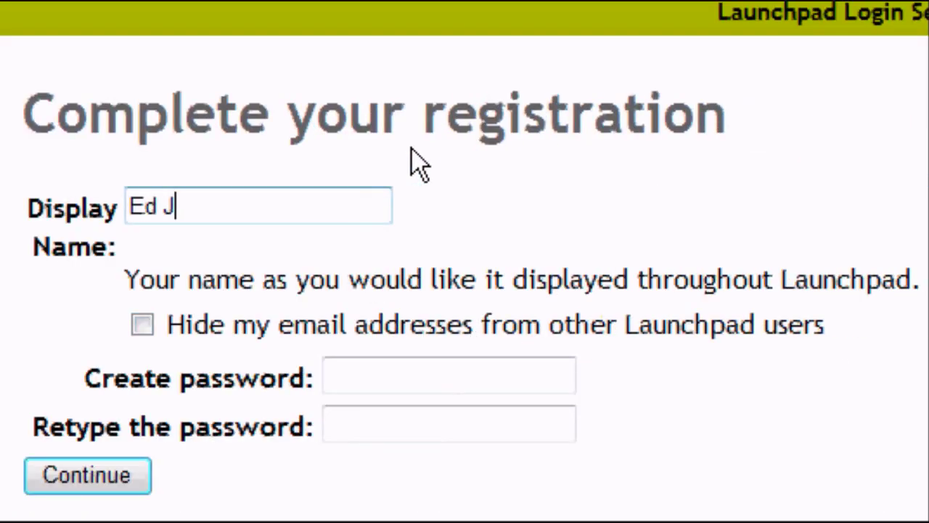
pyautogui.press('Tab')
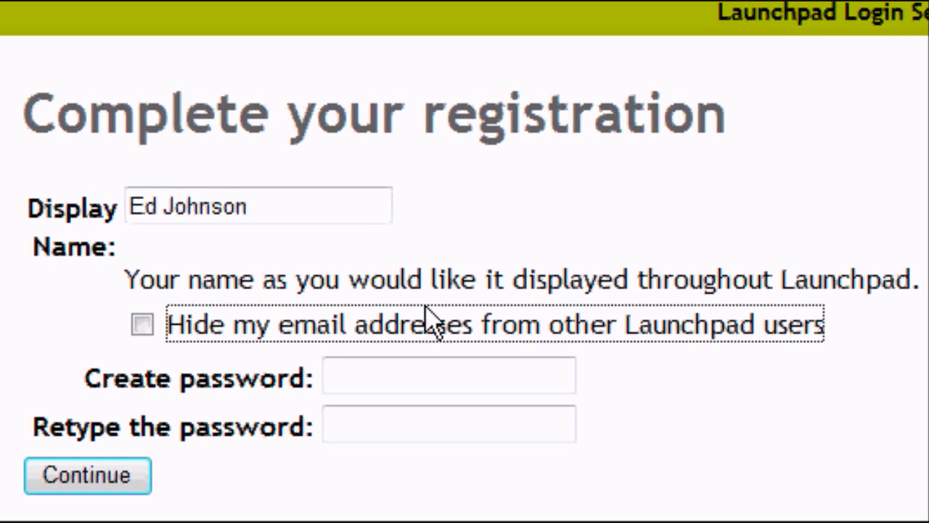
pyautogui.doubleClick(434, 333)
pyautogui.click(267, 334)
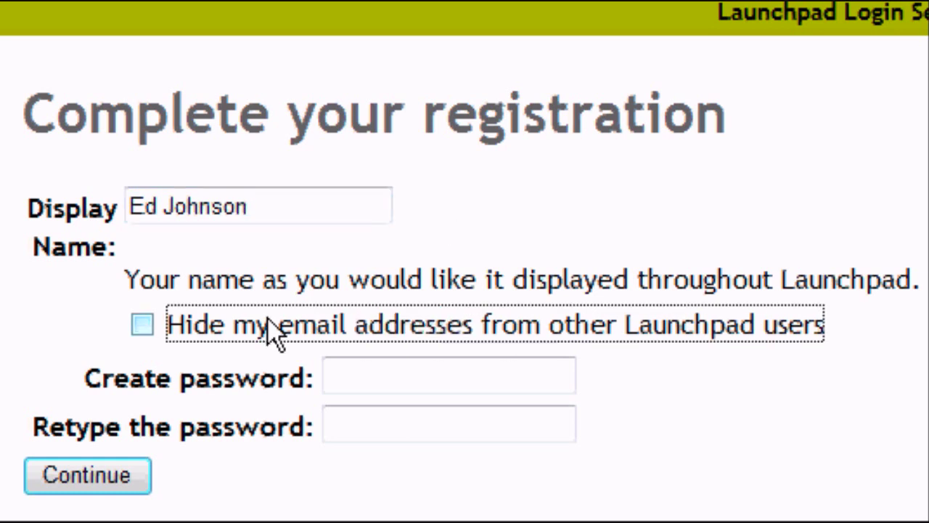
pyautogui.click(266, 334)
pyautogui.click(328, 386)
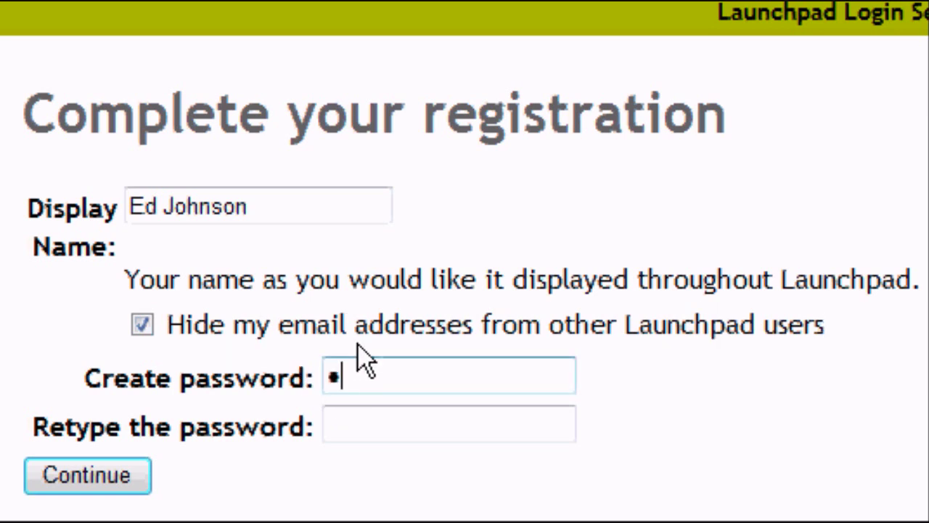
pyautogui.press('Tab')
pyautogui.write('••••')
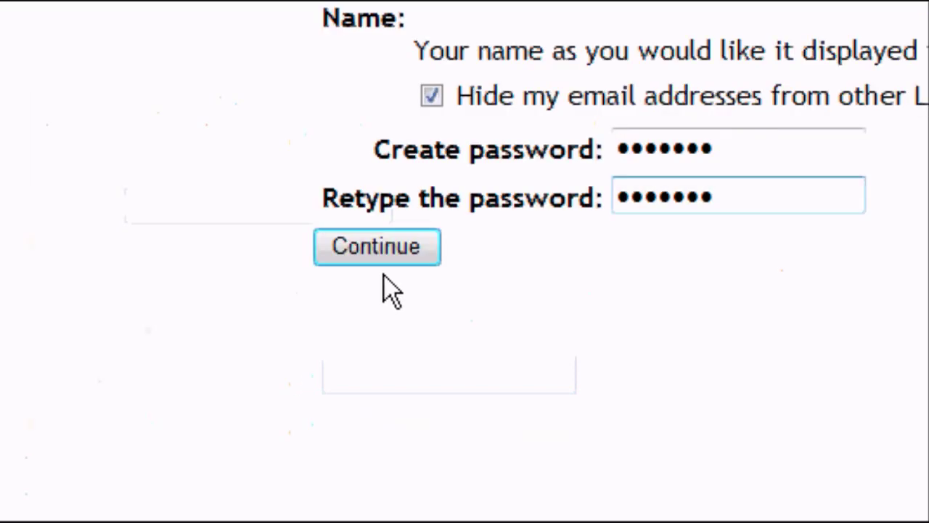
pyautogui.click(106, 482)
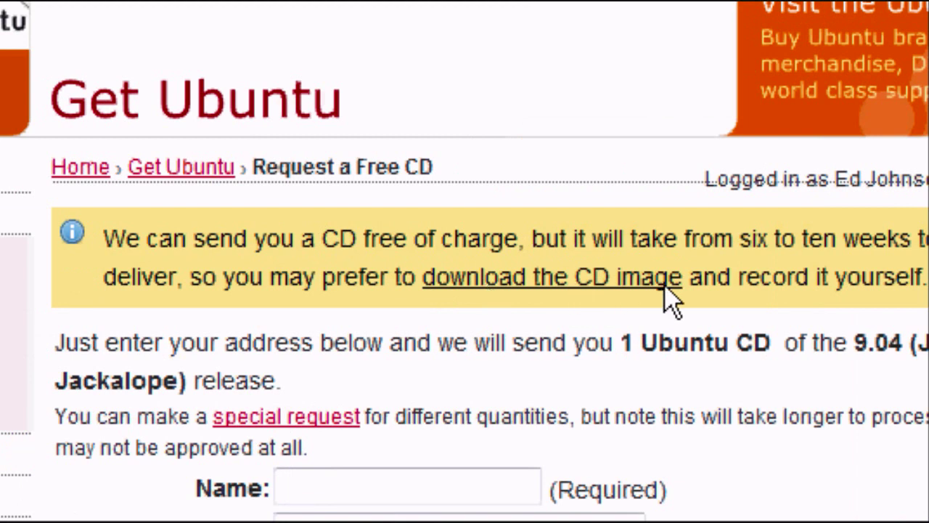
# - Scroll through the Shipit request form for 1 Ubuntu 9.04 CD
pyautogui.scroll(-5, 676, 384)
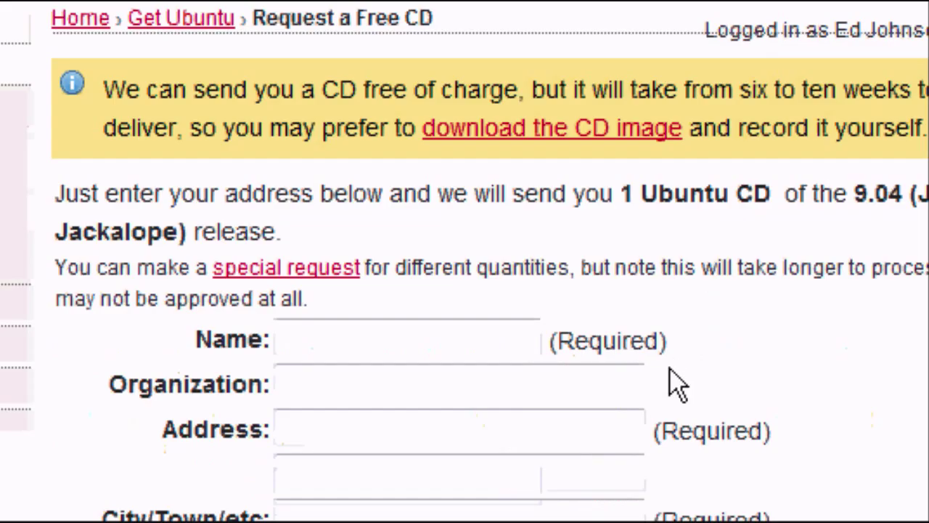
pyautogui.scroll(2, 134, 142)
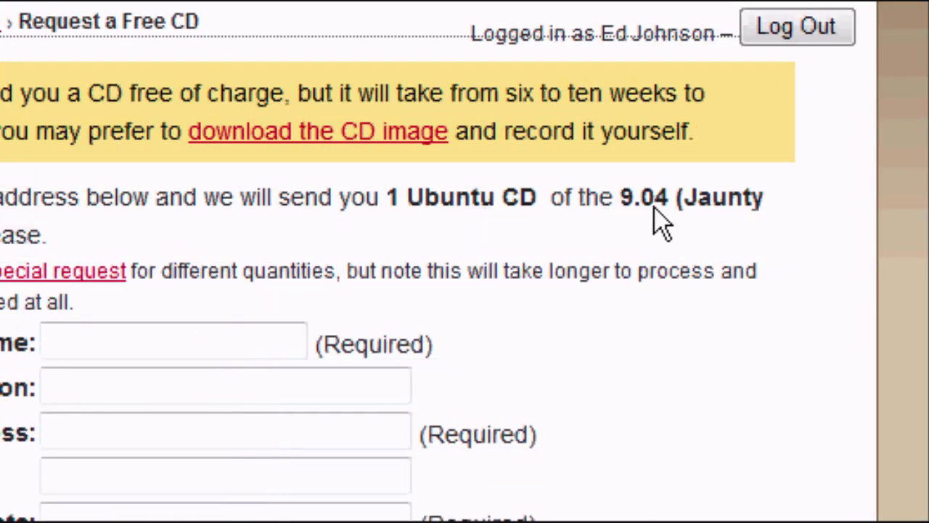
# - Enter the requester's full name and set the shipping Country to United Kingdom
pyautogui.click(170, 342)
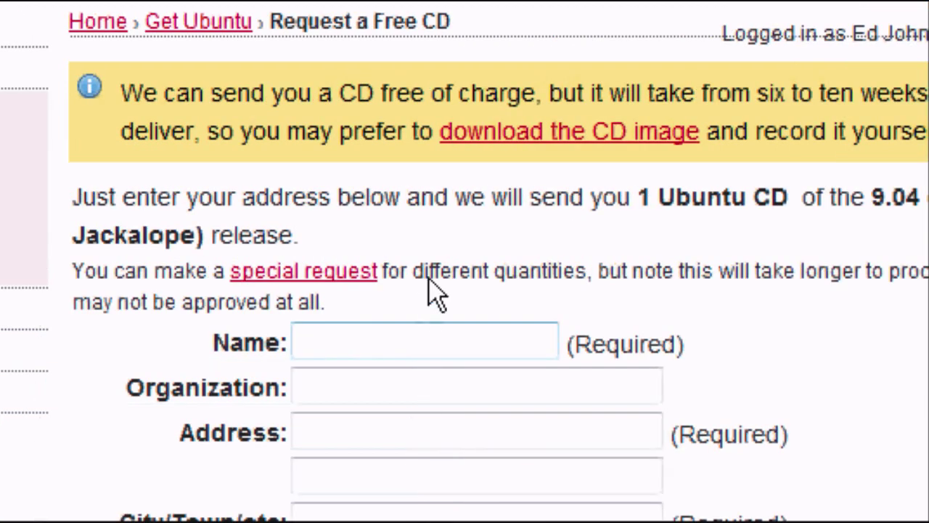
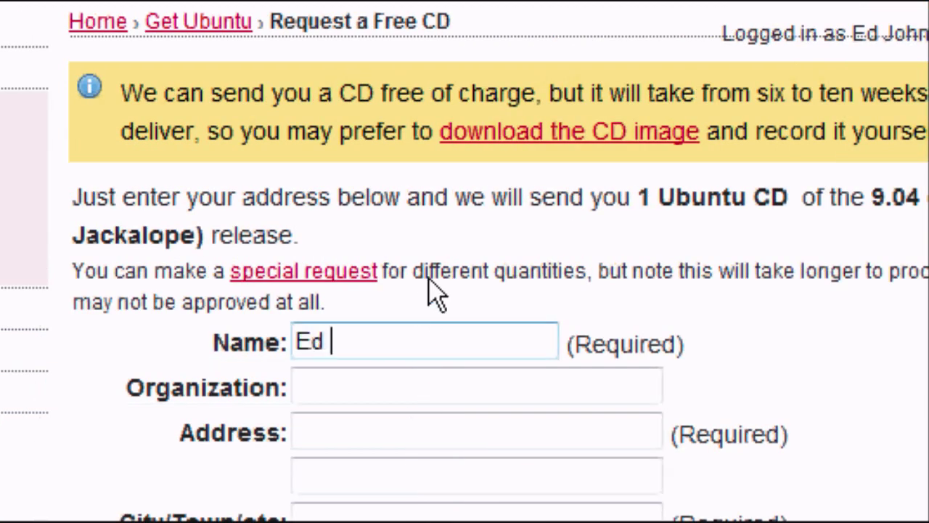
pyautogui.press('Tab')
pyautogui.press('Tab')
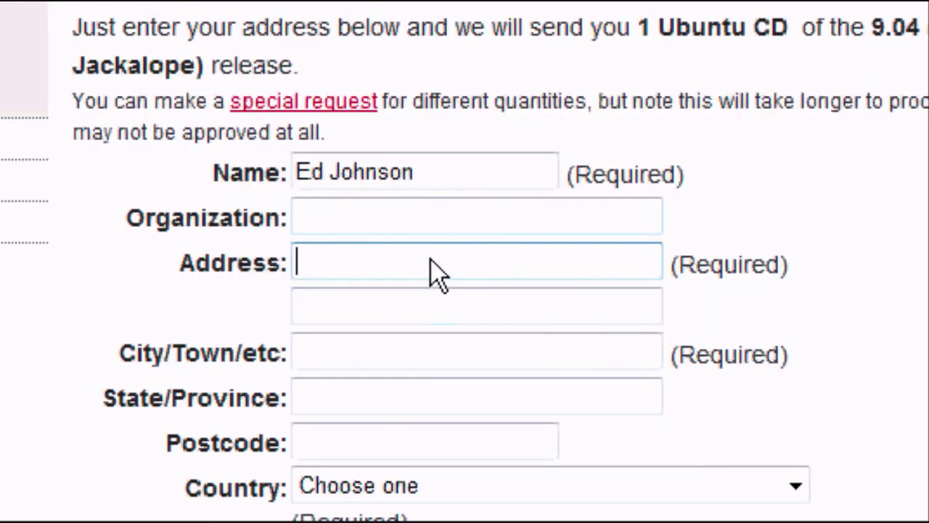
pyautogui.click(418, 365)
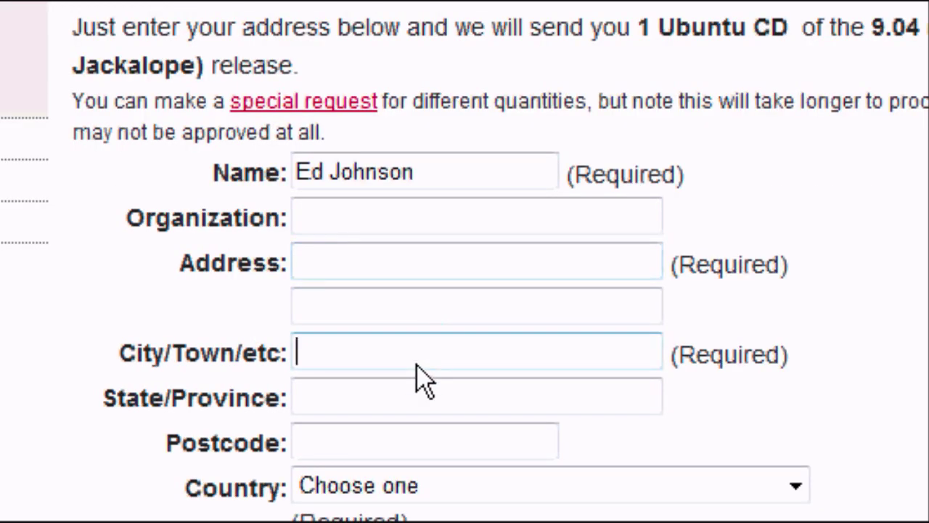
pyautogui.click(433, 397)
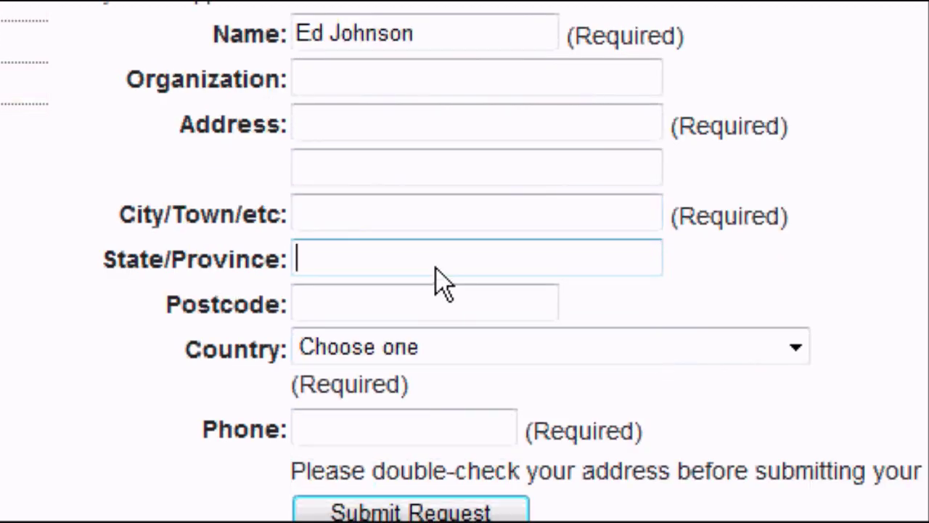
pyautogui.click(428, 311)
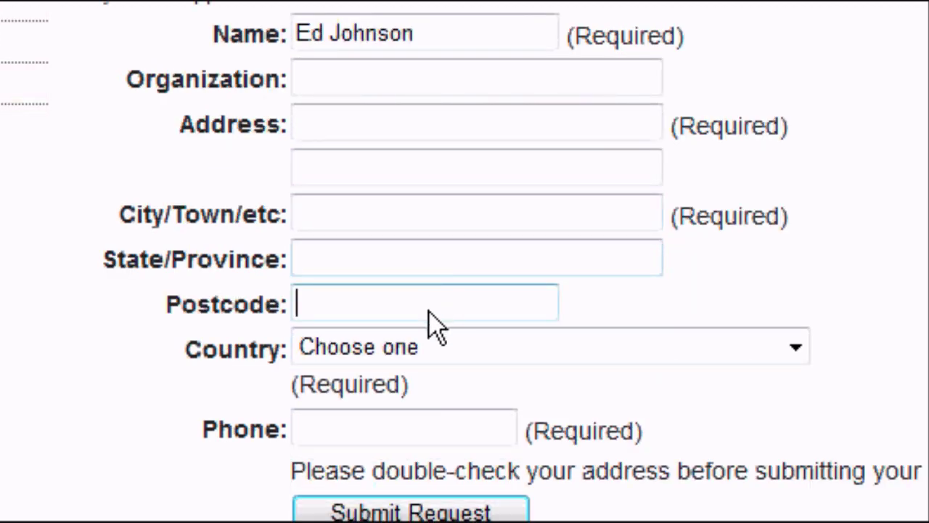
pyautogui.click(429, 350)
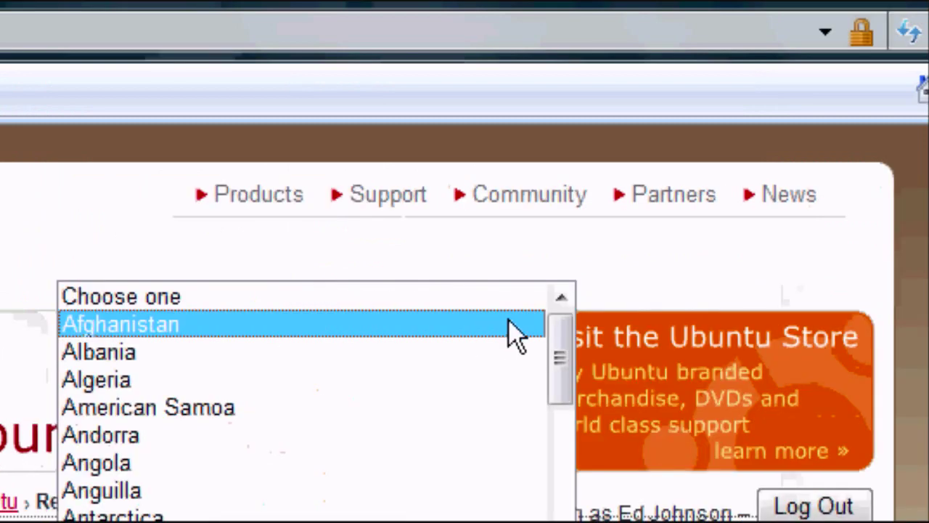
pyautogui.moveTo(557, 350); pyautogui.dragTo(558, 363)
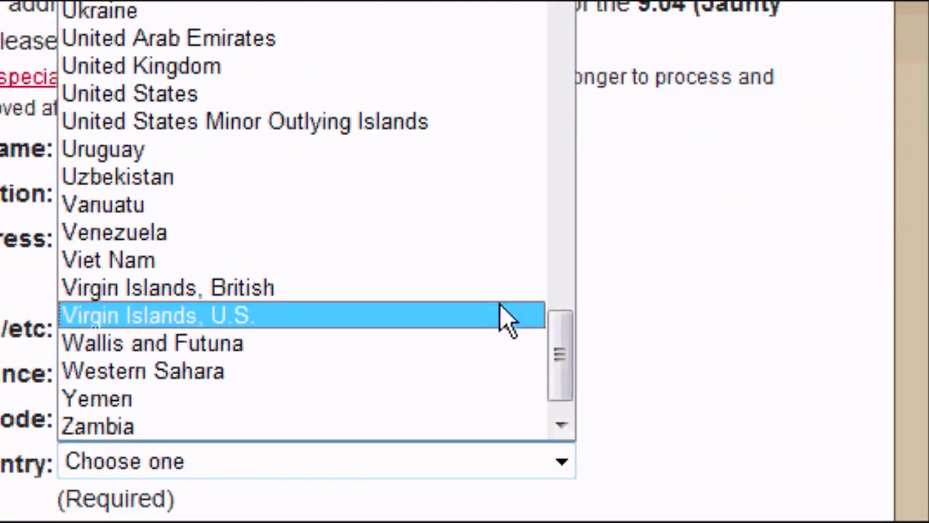
pyautogui.click(244, 68)
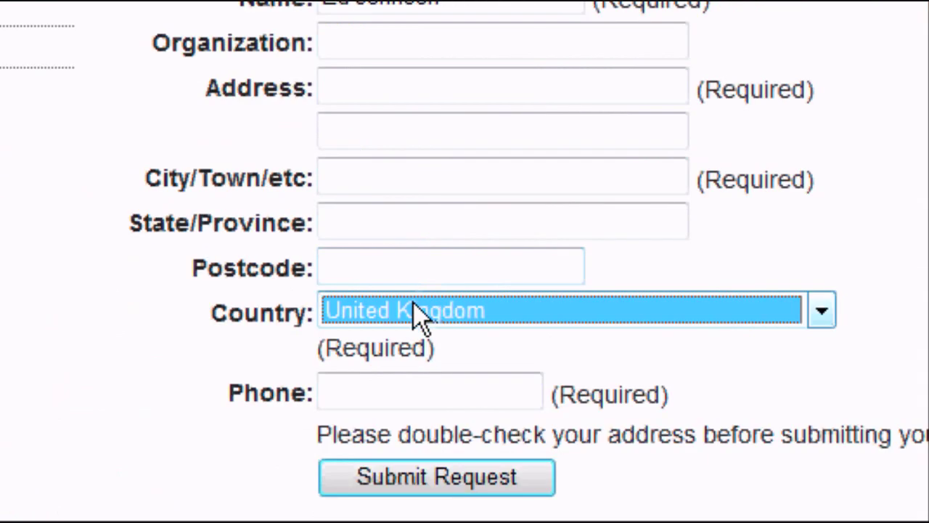
pyautogui.click(417, 378)
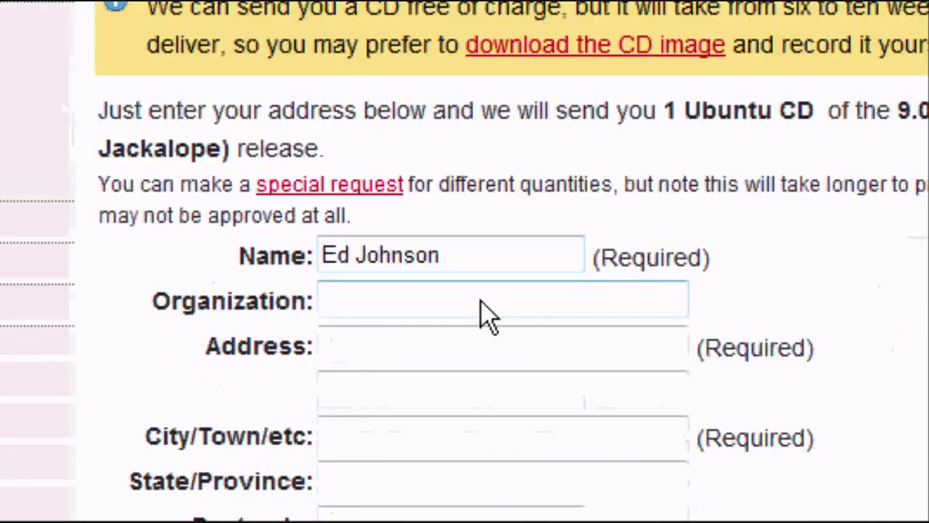
# - Return to the Address field to start filling in the shipping address
pyautogui.click(477, 522)
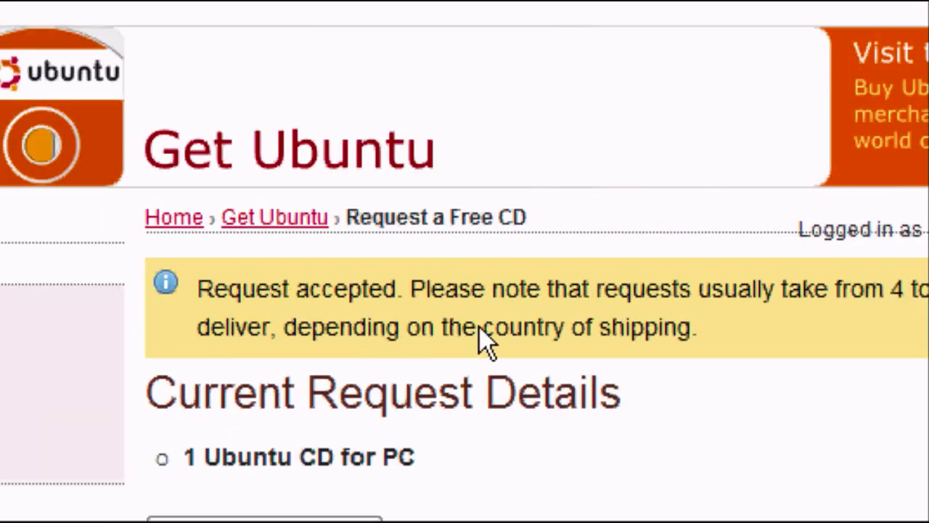
pyautogui.scroll(-1, 482, 339)
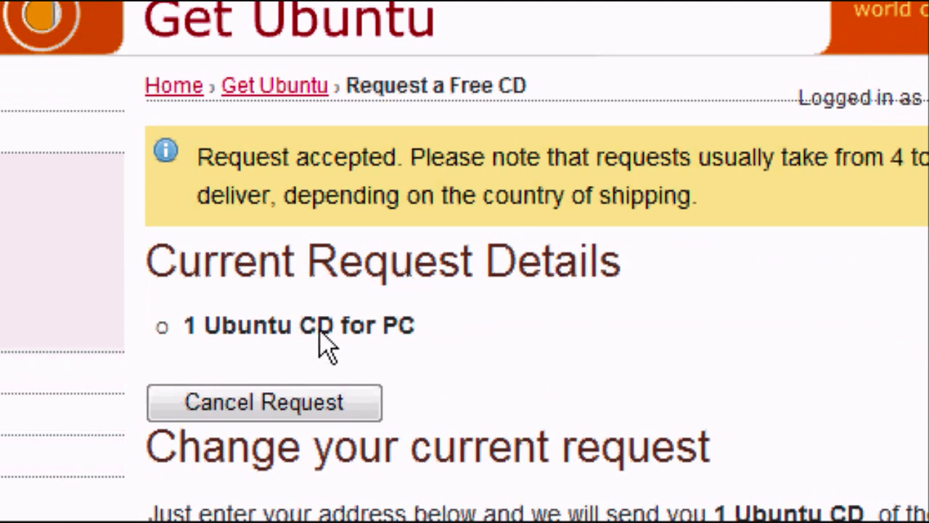
pyautogui.scroll(-3, 384, 336)
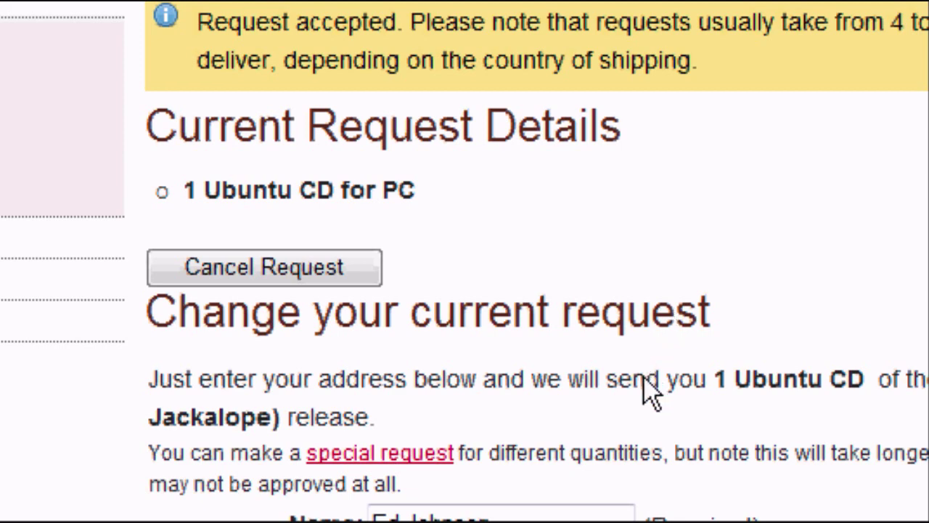
pyautogui.scroll(-3, 646, 389)
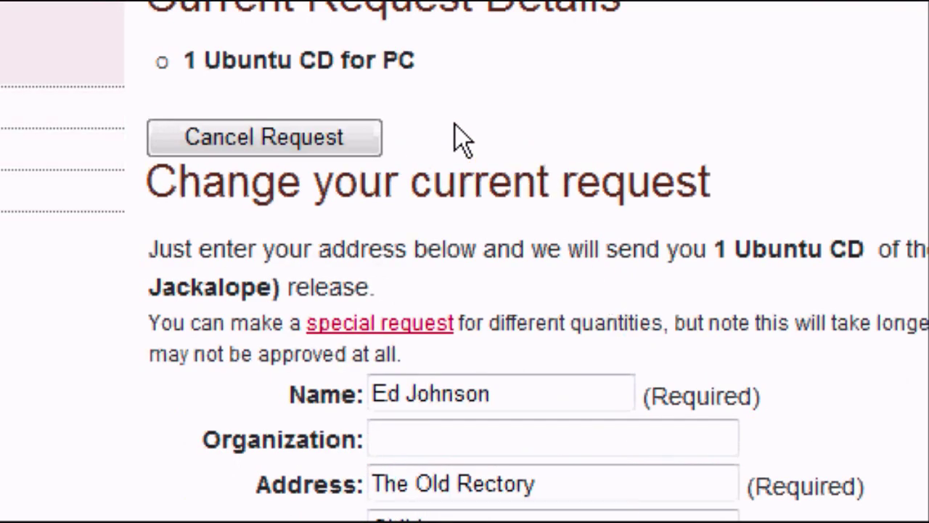
pyautogui.scroll(2, 425, 201)
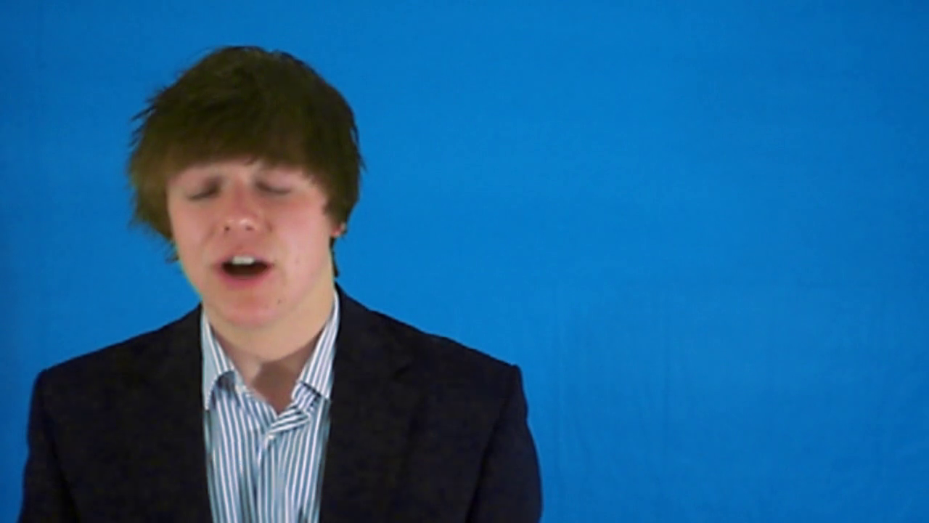